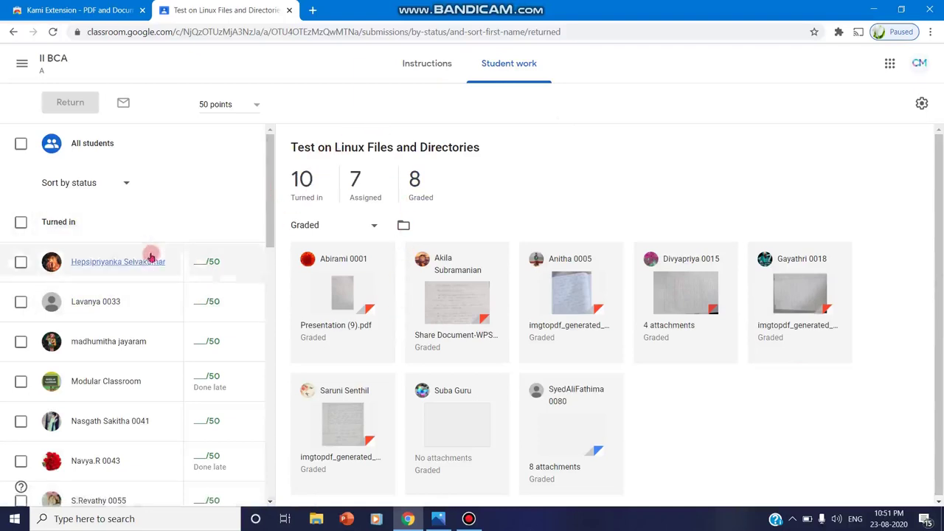
Go back from the Linux test's student work to the II BCA class page.
{"action": "left_click", "coordinate": [53, 58]}
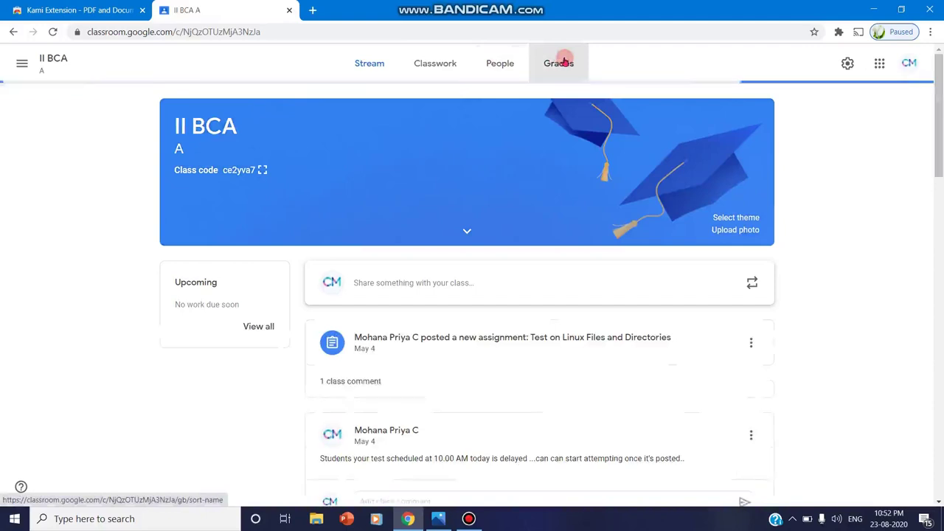
In the gradebook, show only the turned-in work for the Test on Linux Files and Directories.
{"action": "left_click", "coordinate": [563, 60]}
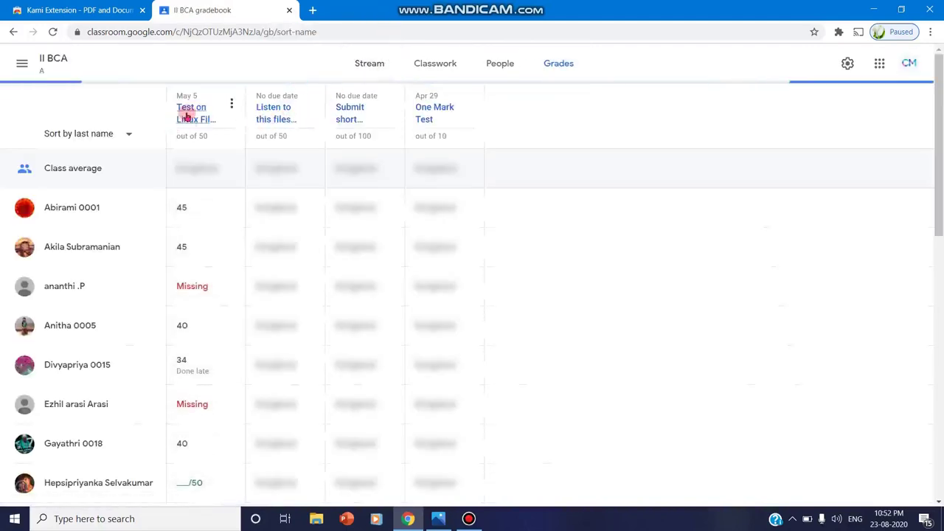
{"action": "left_click", "coordinate": [187, 114]}
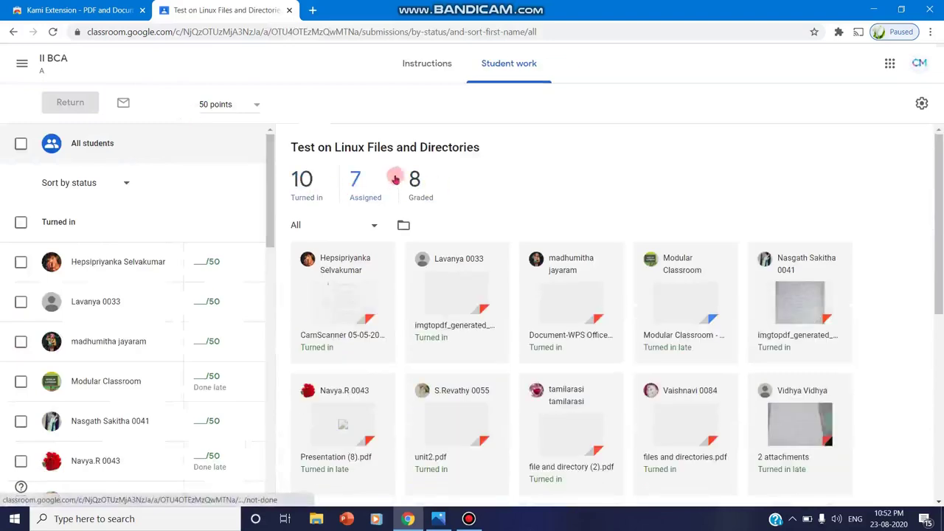
{"action": "left_click", "coordinate": [308, 183]}
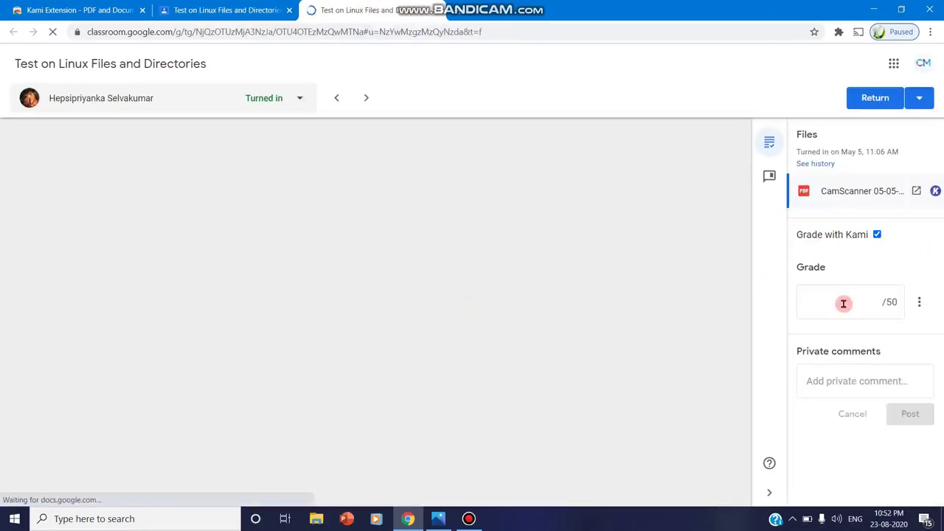
Start a grade entry, then switch to the Kami Extension's Chrome Web Store listing.
{"action": "left_click", "coordinate": [843, 303]}
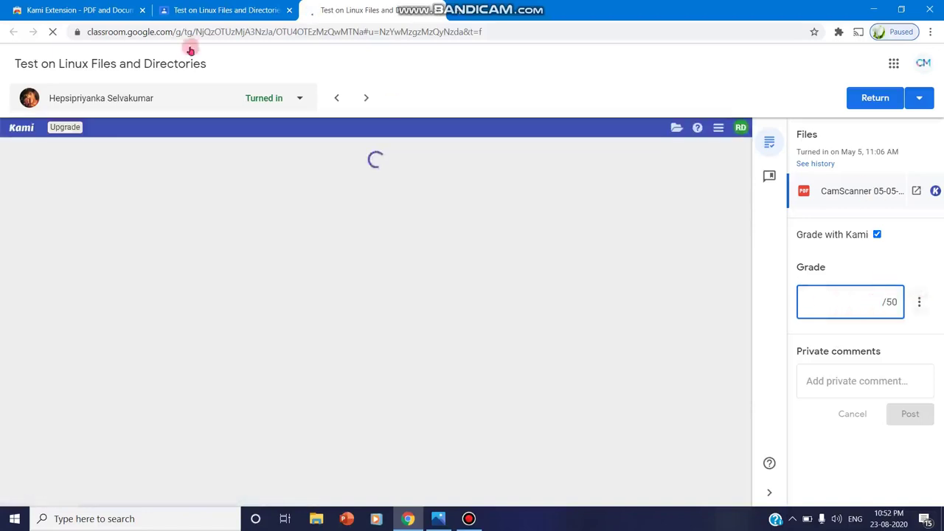
{"action": "left_click", "coordinate": [111, 11]}
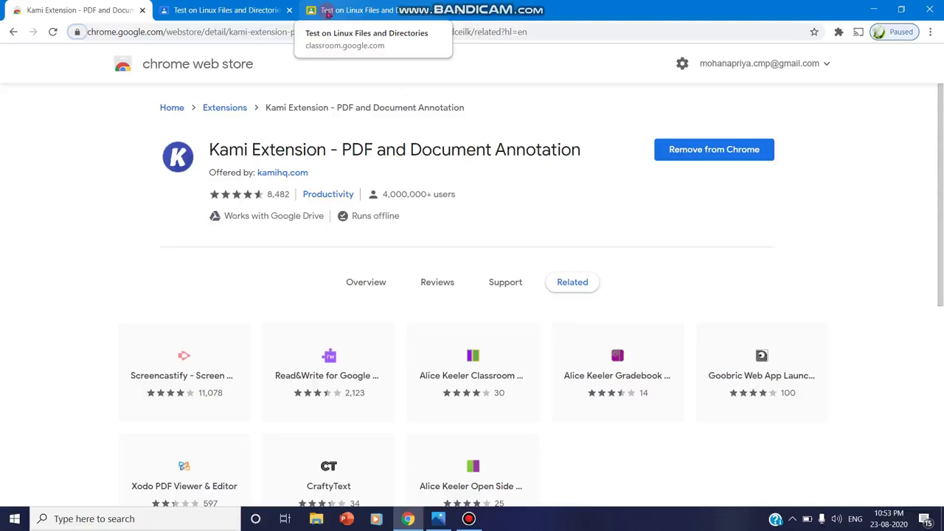
Return to the Test on Linux Files and Directories submission in Classroom.
{"action": "left_click", "coordinate": [329, 11]}
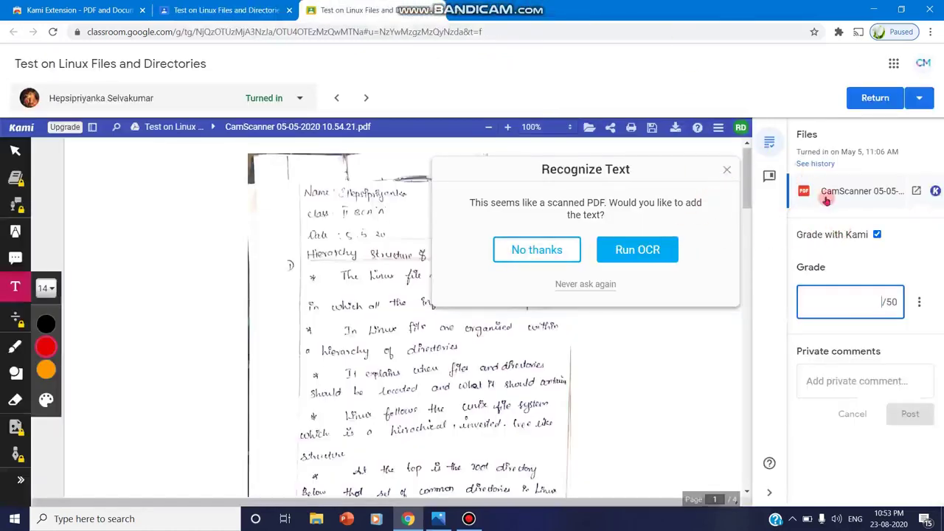
Decline text recognition for the scanned test and grade it with Kami.
{"action": "left_click", "coordinate": [728, 165]}
{"action": "left_click", "coordinate": [877, 234]}
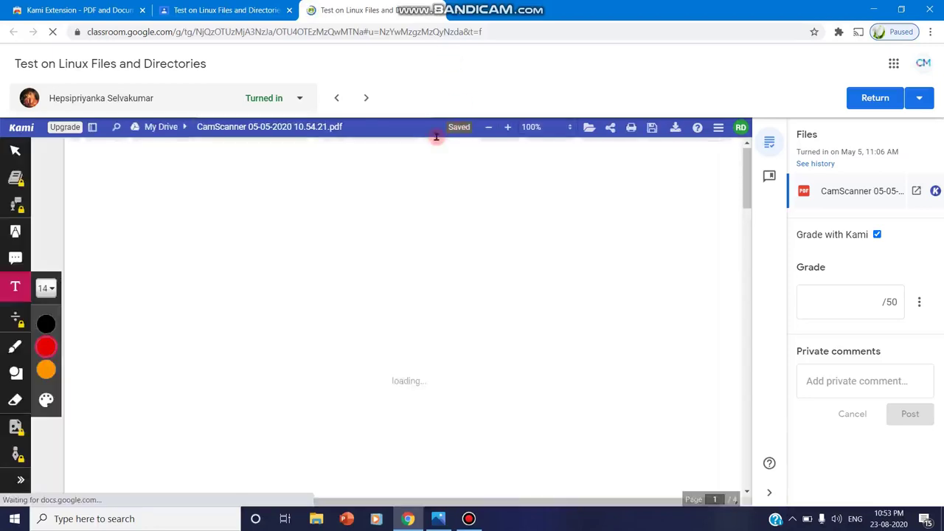
{"action": "mouse_move", "coordinate": [45, 336]}
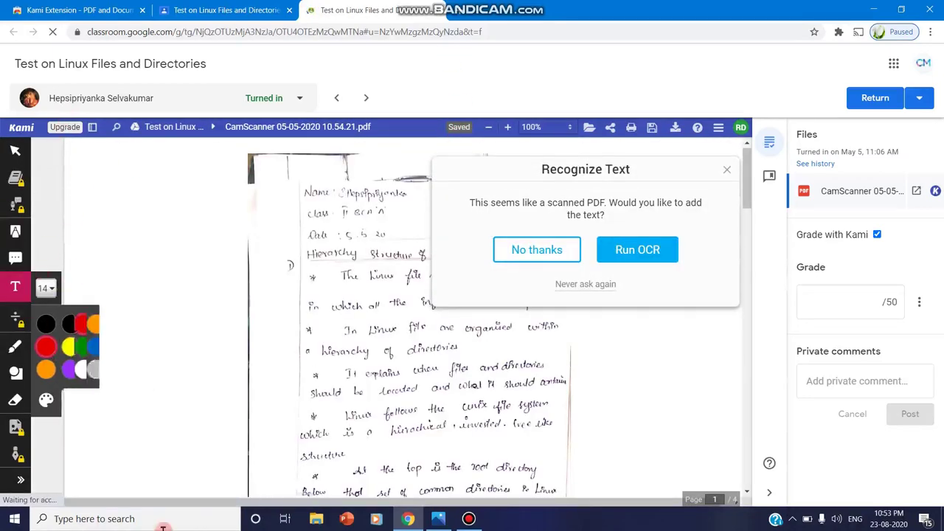
{"action": "left_click", "coordinate": [728, 172]}
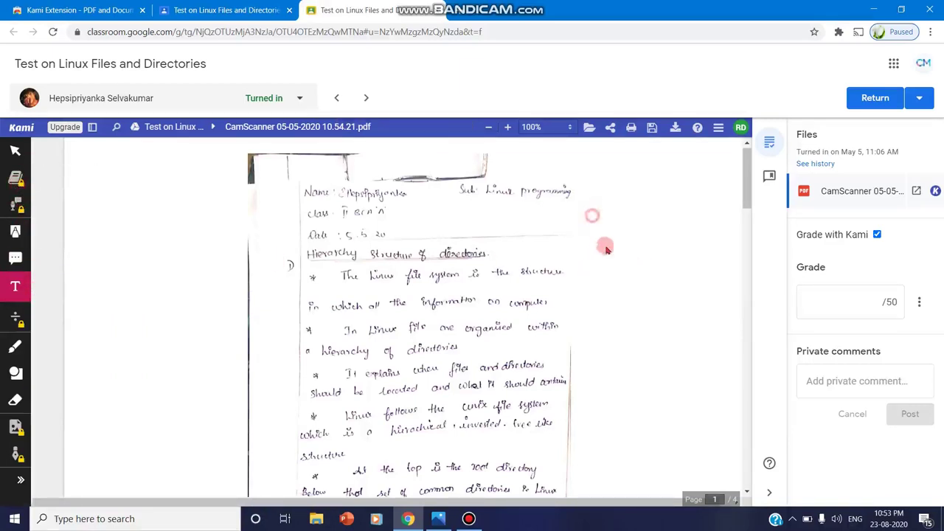
Start a red text comment on the first page of the scanned answer.
{"action": "scroll", "coordinate": [627, 262], "scroll_direction": "down", "scroll_amount": 2}
{"action": "scroll", "coordinate": [623, 261], "scroll_direction": "down", "scroll_amount": 2}
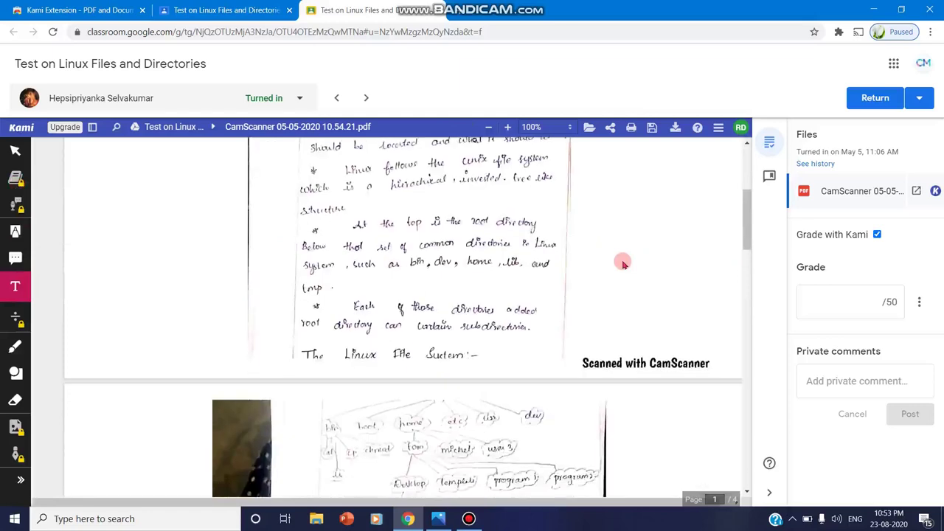
{"action": "scroll", "coordinate": [623, 262], "scroll_direction": "up", "scroll_amount": 3}
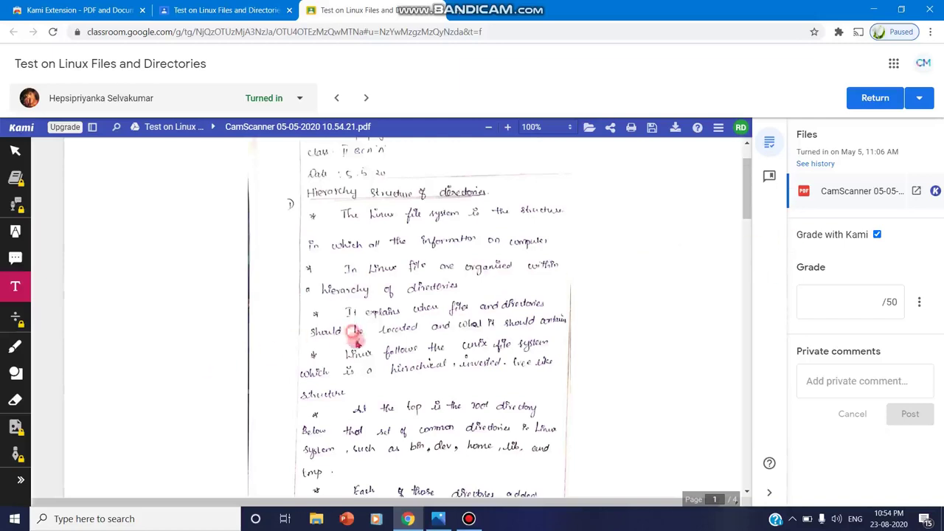
{"action": "left_click", "coordinate": [441, 313]}
{"action": "scroll", "coordinate": [183, 263], "scroll_direction": "down", "scroll_amount": 1}
{"action": "scroll", "coordinate": [184, 263], "scroll_direction": "down", "scroll_amount": 2}
{"action": "type", "text": "Clea"}
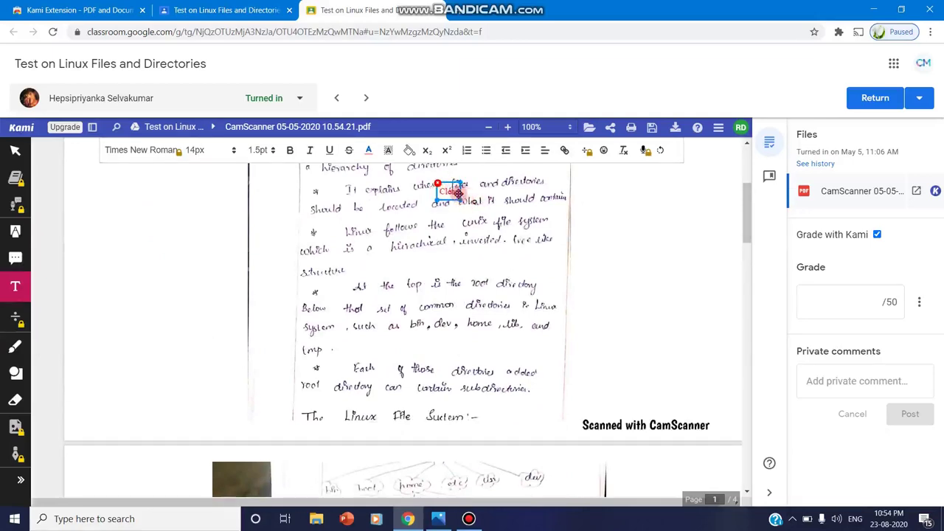
Move the comment into the right margin and finish it as 'Clear presentation'.
{"action": "mouse_move", "coordinate": [458, 193]}
{"action": "left_mouse_down"}
{"action": "mouse_move", "coordinate": [616, 198]}
{"action": "mouse_move", "coordinate": [661, 221]}
{"action": "left_mouse_up"}
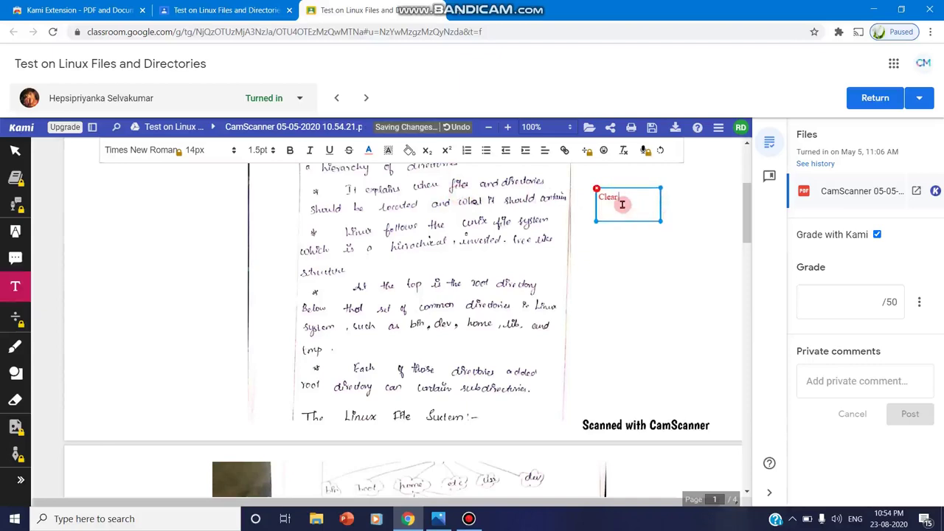
{"action": "type", "text": "m"}
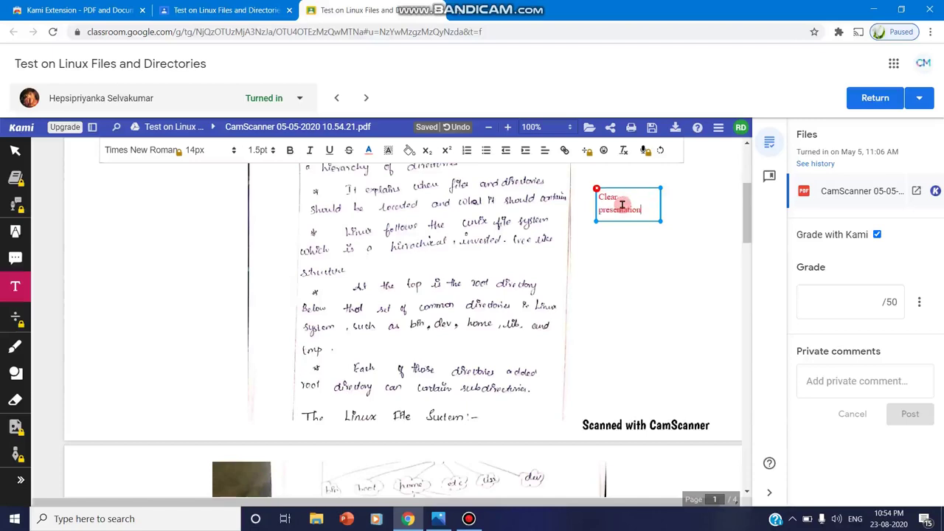
{"action": "left_click", "coordinate": [632, 297]}
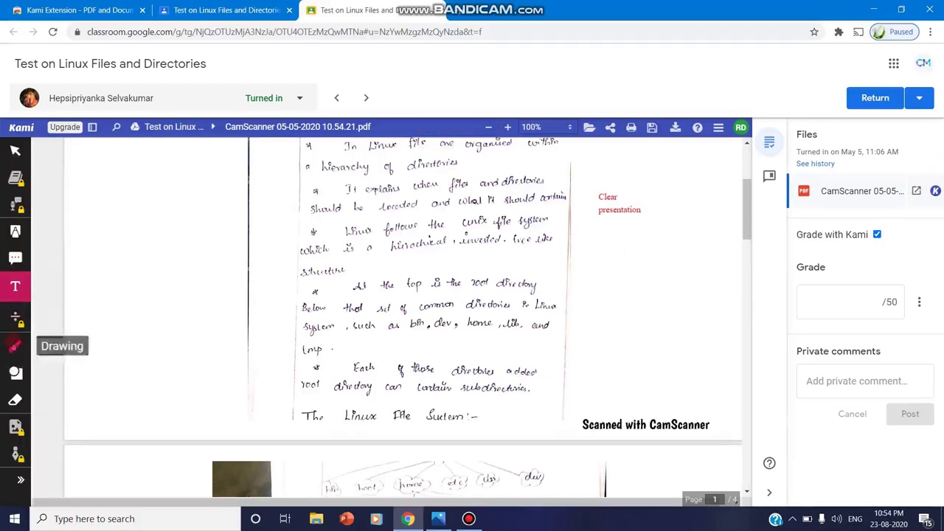
{"action": "left_click", "coordinate": [15, 346]}
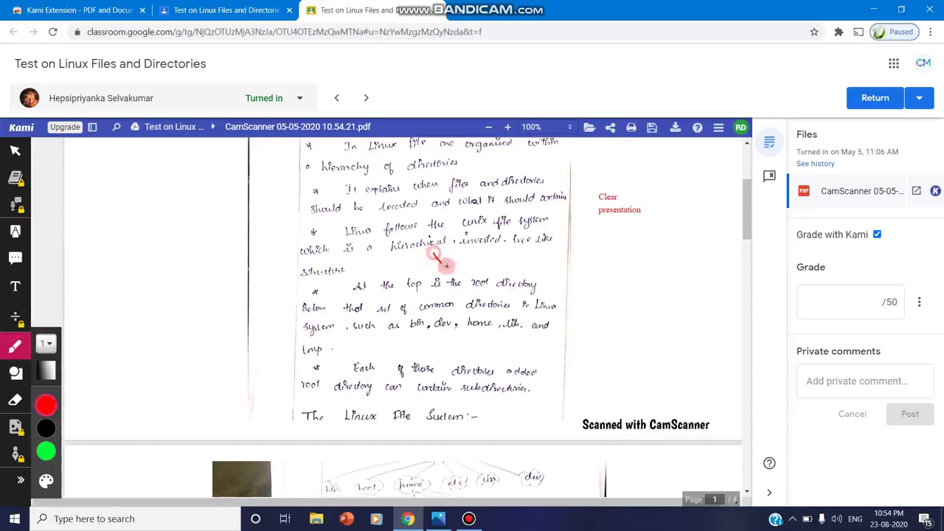
Draw red ticks beside the inverted-tree answers and underline the word 'path'.
{"action": "left_click_drag", "start_coordinate": [435, 256], "coordinate": [565, 273]}
{"action": "scroll", "coordinate": [408, 356], "scroll_direction": "down", "scroll_amount": 3}
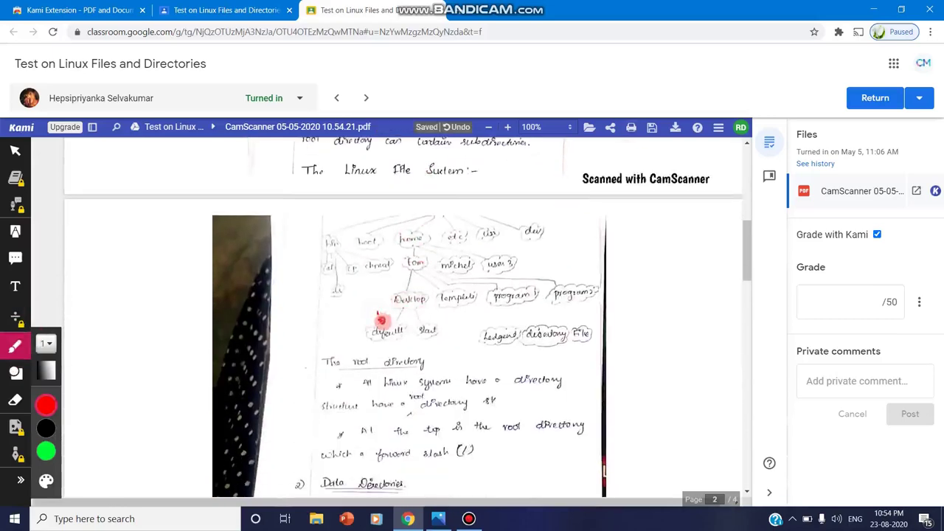
{"action": "left_click_drag", "start_coordinate": [381, 320], "coordinate": [472, 332]}
{"action": "scroll", "coordinate": [437, 361], "scroll_direction": "down", "scroll_amount": 3}
{"action": "left_click_drag", "start_coordinate": [388, 339], "coordinate": [546, 332]}
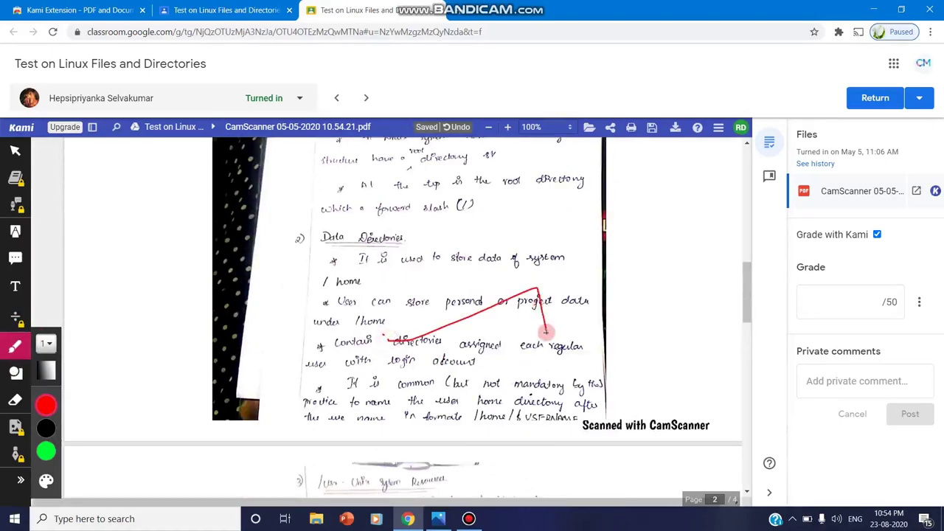
{"action": "scroll", "coordinate": [472, 310], "scroll_direction": "down", "scroll_amount": 5}
{"action": "left_click_drag", "start_coordinate": [402, 205], "coordinate": [567, 234]}
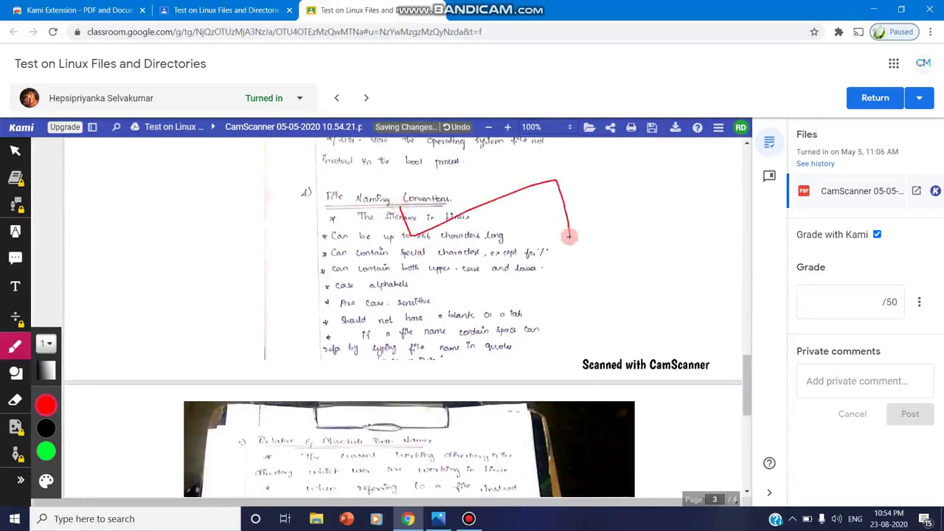
{"action": "scroll", "coordinate": [417, 304], "scroll_direction": "down", "scroll_amount": 4}
{"action": "left_click_drag", "start_coordinate": [416, 267], "coordinate": [463, 264]}
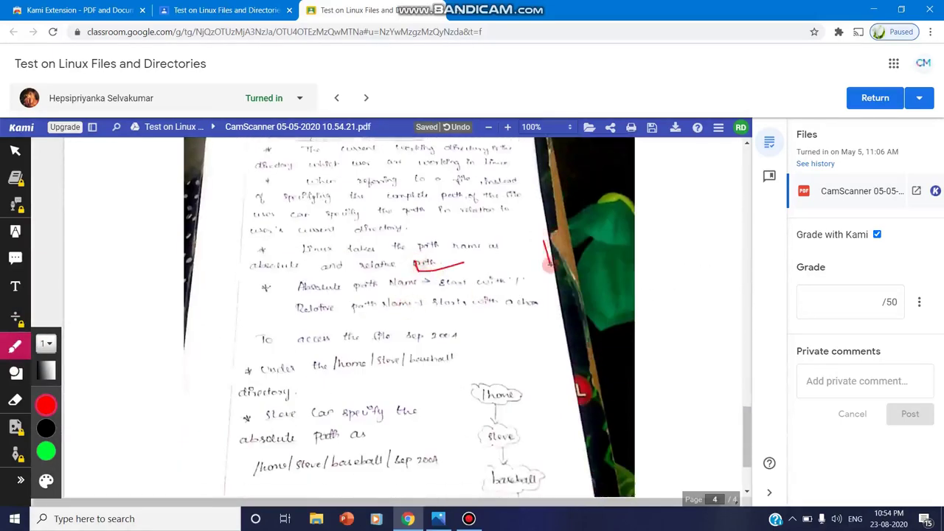
{"action": "scroll", "coordinate": [549, 265], "scroll_direction": "down", "scroll_amount": 2}
Circle 'not needed' and mark the bullet points and sep 2004 file lines in red.
{"action": "scroll", "coordinate": [418, 422], "scroll_direction": "up", "scroll_amount": 4}
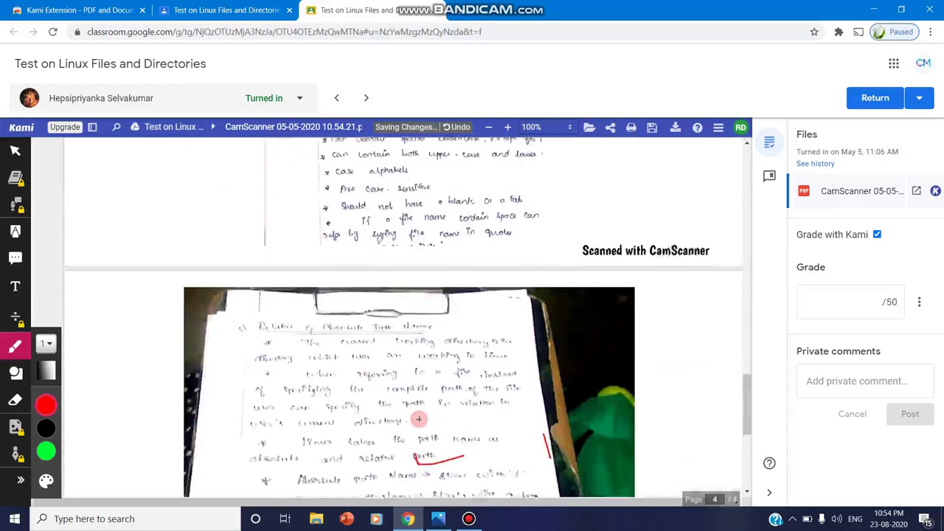
{"action": "scroll", "coordinate": [418, 419], "scroll_direction": "up", "scroll_amount": 4}
{"action": "scroll", "coordinate": [418, 419], "scroll_direction": "up", "scroll_amount": 6}
{"action": "scroll", "coordinate": [418, 419], "scroll_direction": "up", "scroll_amount": 7}
{"action": "scroll", "coordinate": [418, 419], "scroll_direction": "up", "scroll_amount": 4}
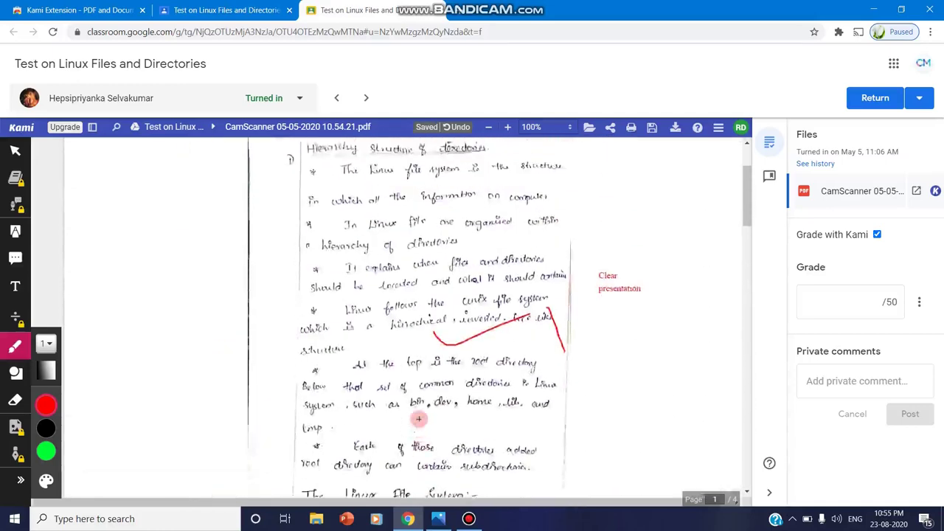
{"action": "scroll", "coordinate": [418, 418], "scroll_direction": "up", "scroll_amount": 3}
{"action": "scroll", "coordinate": [569, 288], "scroll_direction": "down", "scroll_amount": 1}
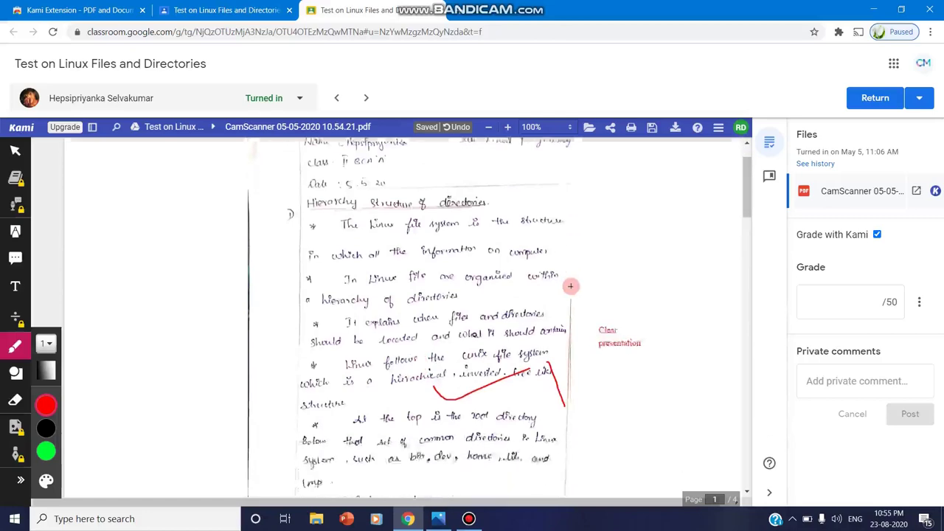
{"action": "scroll", "coordinate": [569, 289], "scroll_direction": "down", "scroll_amount": 3}
{"action": "scroll", "coordinate": [510, 285], "scroll_direction": "down", "scroll_amount": 8}
{"action": "scroll", "coordinate": [511, 285], "scroll_direction": "down", "scroll_amount": 3}
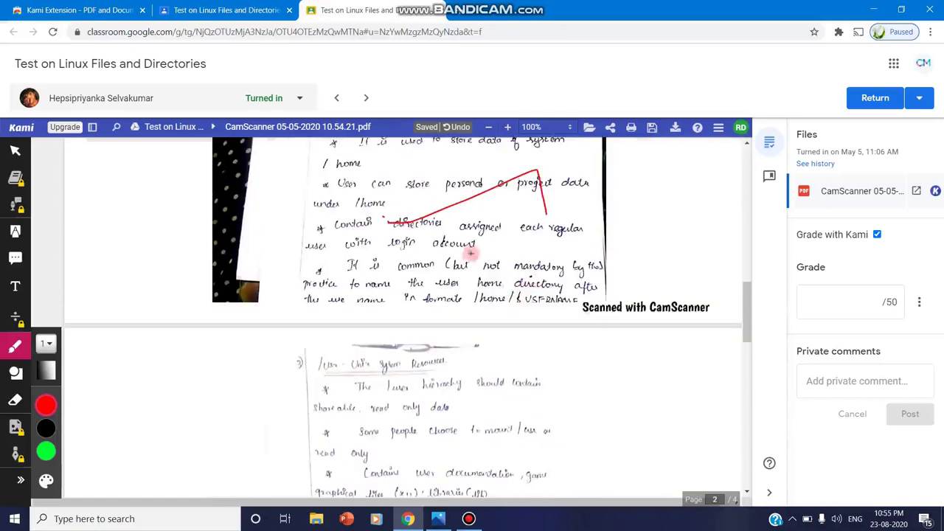
{"action": "scroll", "coordinate": [323, 203], "scroll_direction": "up", "scroll_amount": 7}
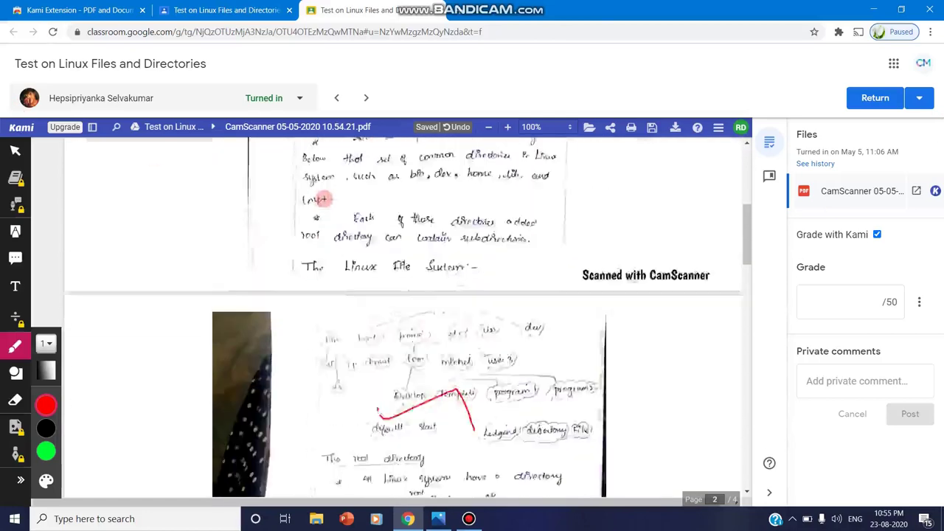
{"action": "scroll", "coordinate": [321, 221], "scroll_direction": "up", "scroll_amount": 8}
{"action": "scroll", "coordinate": [317, 272], "scroll_direction": "down", "scroll_amount": 10}
{"action": "scroll", "coordinate": [316, 268], "scroll_direction": "down", "scroll_amount": 2}
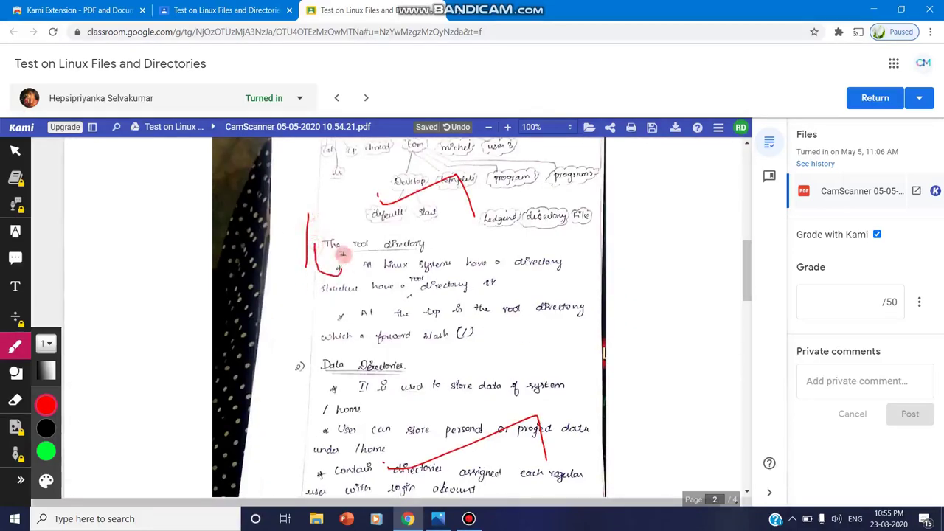
{"action": "scroll", "coordinate": [325, 252], "scroll_direction": "down", "scroll_amount": 5}
{"action": "scroll", "coordinate": [326, 248], "scroll_direction": "up", "scroll_amount": 5}
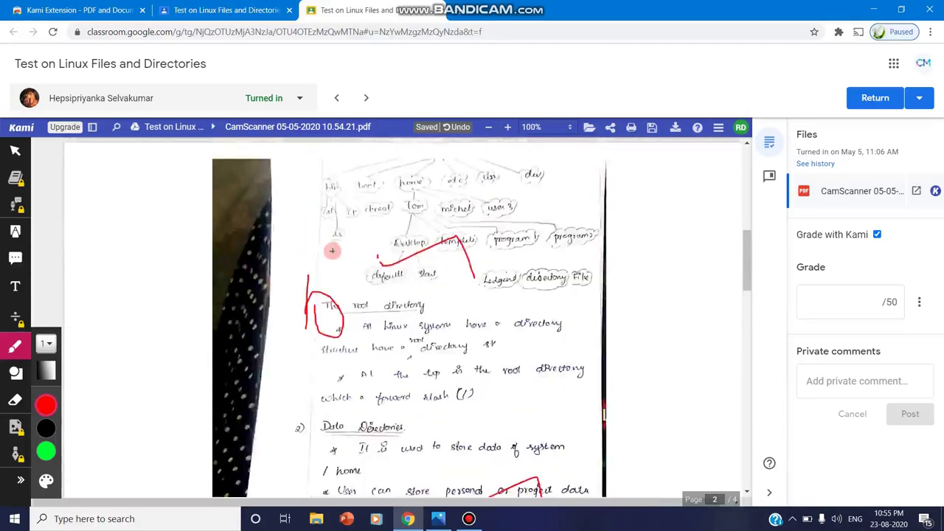
{"action": "scroll", "coordinate": [327, 248], "scroll_direction": "down", "scroll_amount": 6}
{"action": "scroll", "coordinate": [327, 255], "scroll_direction": "down", "scroll_amount": 2}
{"action": "left_click_drag", "start_coordinate": [304, 262], "coordinate": [376, 287]}
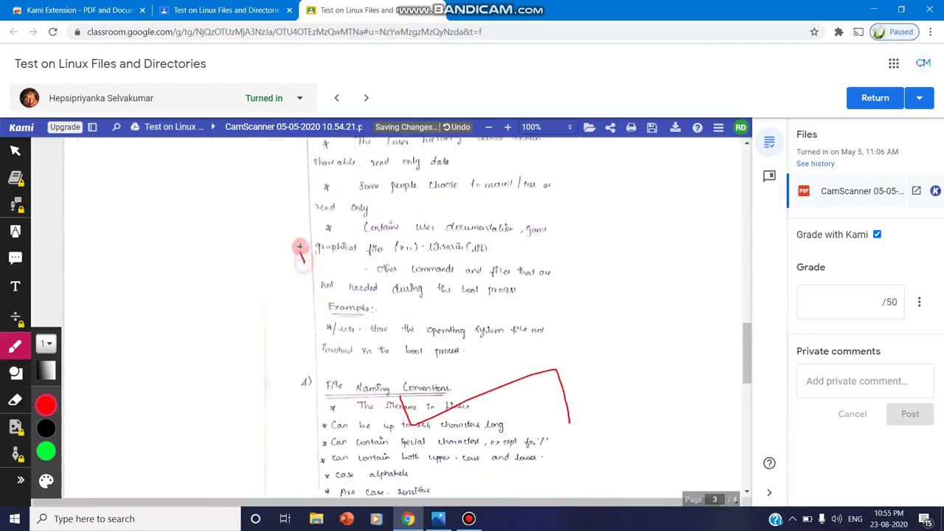
{"action": "scroll", "coordinate": [376, 287], "scroll_direction": "down", "scroll_amount": 6}
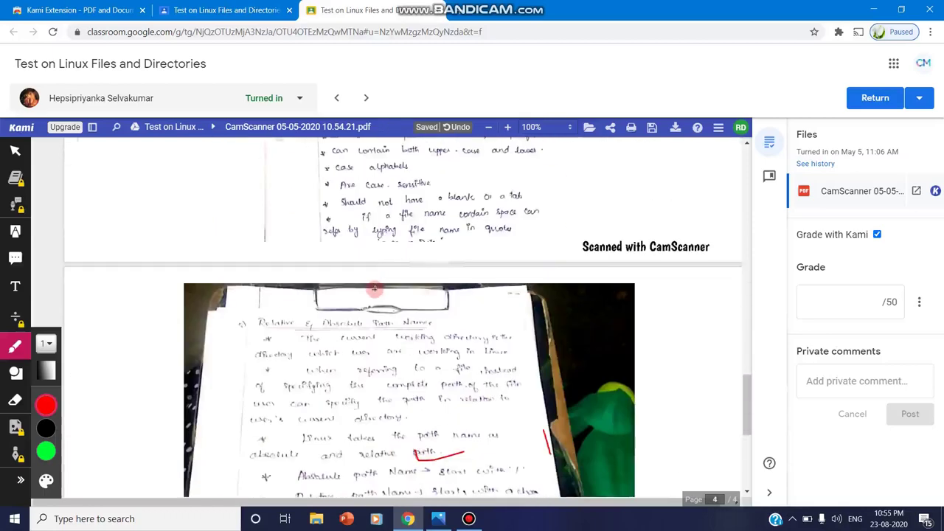
{"action": "left_click_drag", "start_coordinate": [305, 186], "coordinate": [325, 202]}
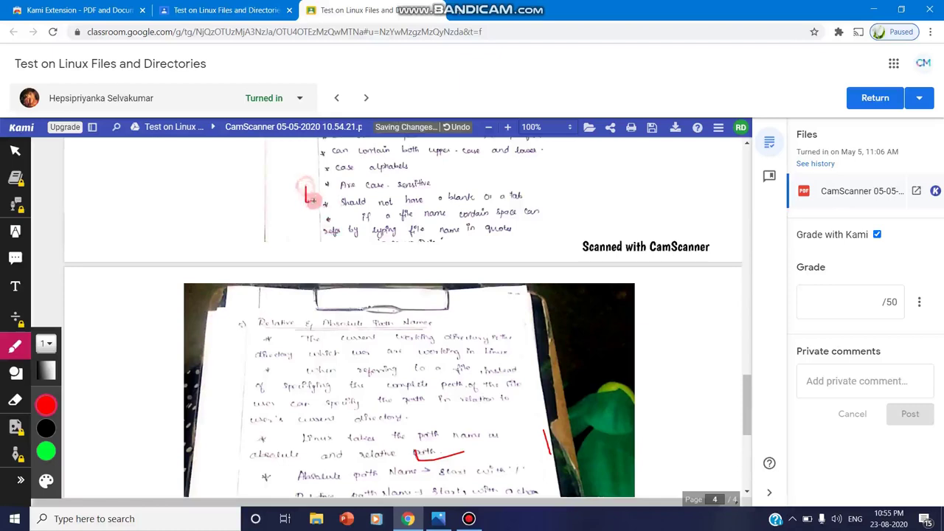
{"action": "scroll", "coordinate": [324, 221], "scroll_direction": "down", "scroll_amount": 5}
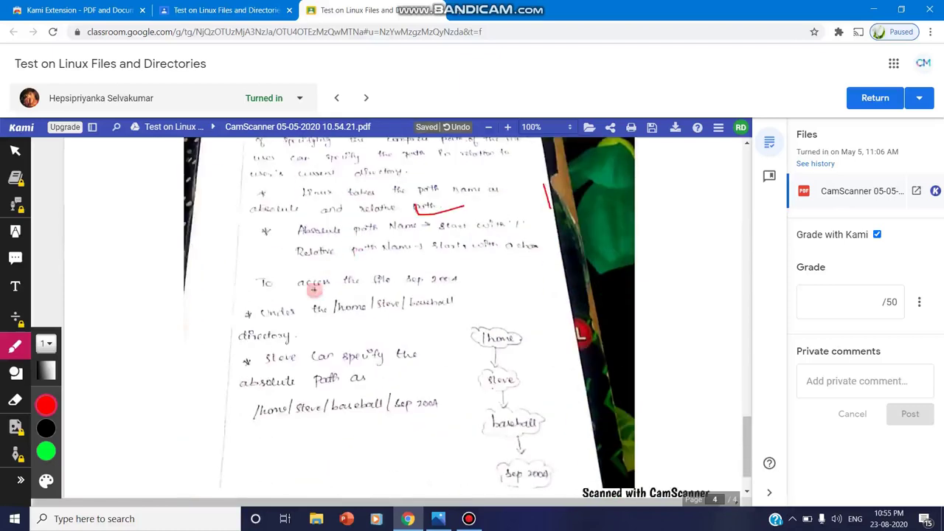
{"action": "left_click_drag", "start_coordinate": [235, 280], "coordinate": [271, 310]}
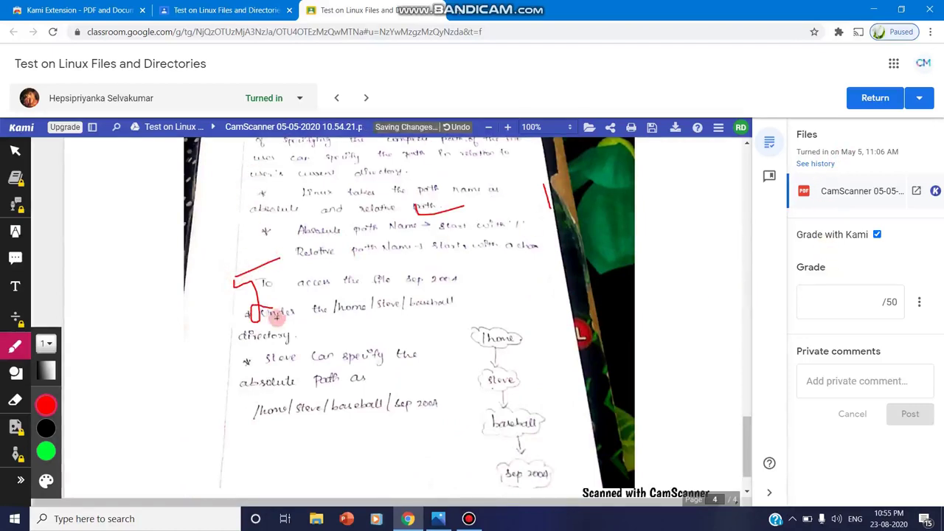
Write a red 4 and 5 beside the /home and steve bubbles with connecting strokes.
{"action": "mouse_move", "coordinate": [475, 290]}
{"action": "left_mouse_down"}
{"action": "mouse_move", "coordinate": [487, 324]}
{"action": "mouse_move", "coordinate": [478, 323]}
{"action": "mouse_move", "coordinate": [492, 315]}
{"action": "left_mouse_up"}
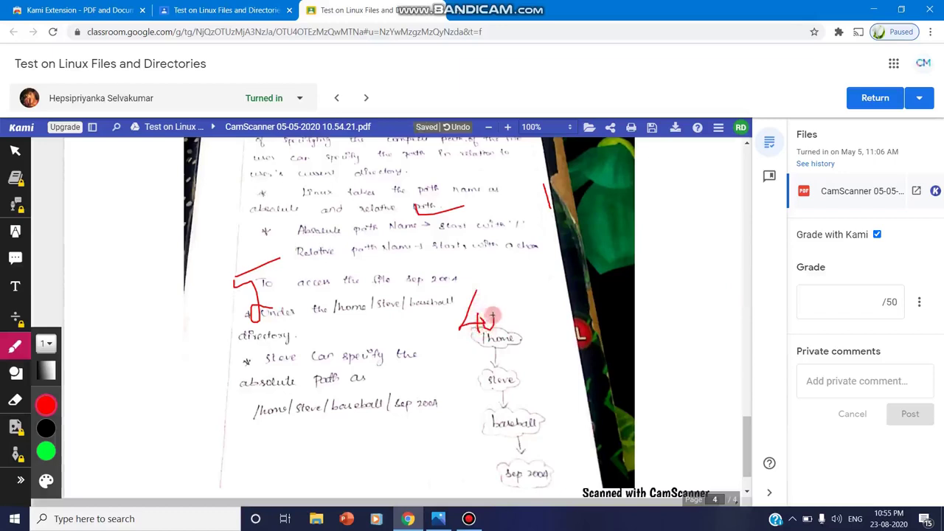
{"action": "left_click_drag", "start_coordinate": [471, 356], "coordinate": [566, 332]}
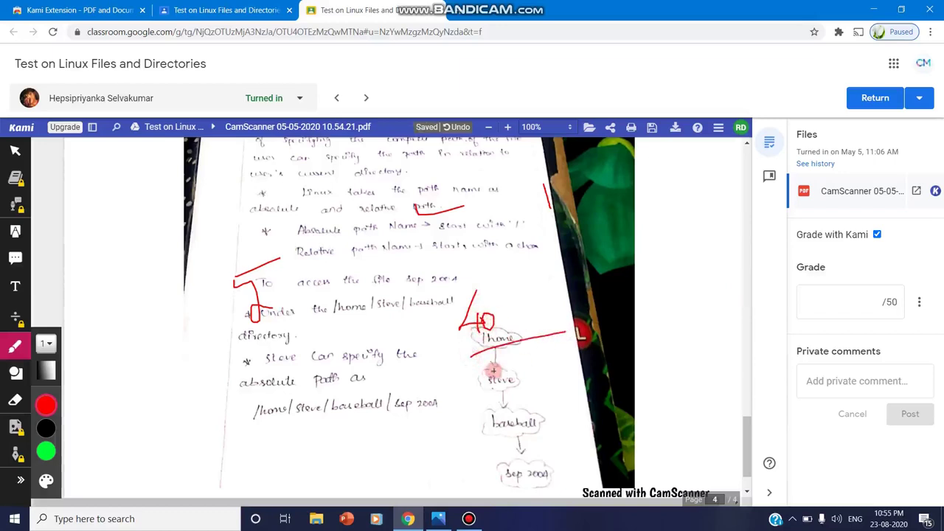
{"action": "left_click_drag", "start_coordinate": [493, 363], "coordinate": [497, 412]}
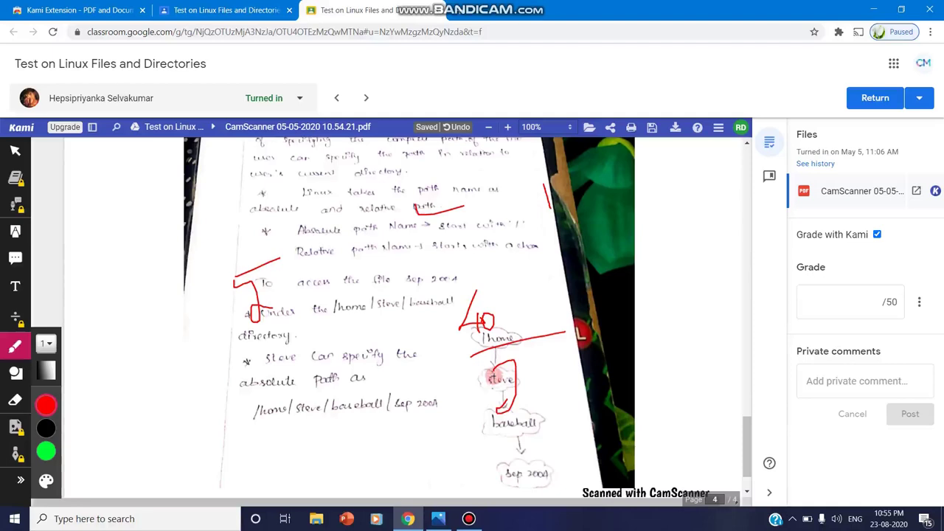
{"action": "mouse_move", "coordinate": [495, 366]}
{"action": "left_mouse_down"}
{"action": "mouse_move", "coordinate": [524, 349]}
{"action": "mouse_move", "coordinate": [527, 359]}
{"action": "left_mouse_up"}
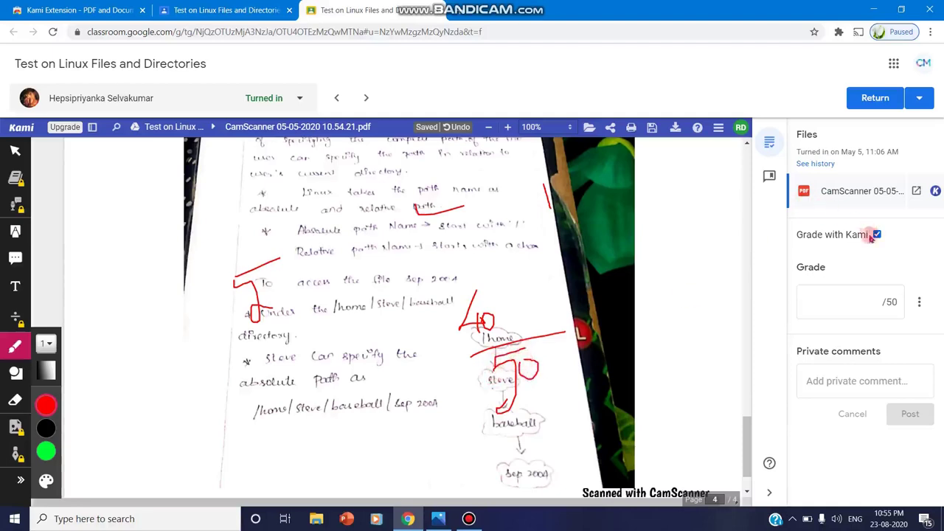
Enter a draft grade of 50 for the student's Linux test.
{"action": "left_click", "coordinate": [860, 306]}
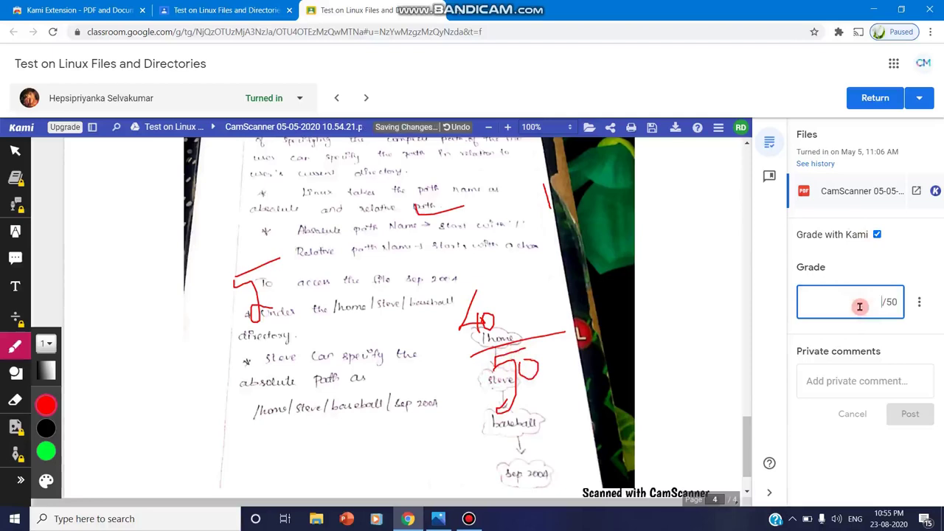
{"action": "type", "text": "50"}
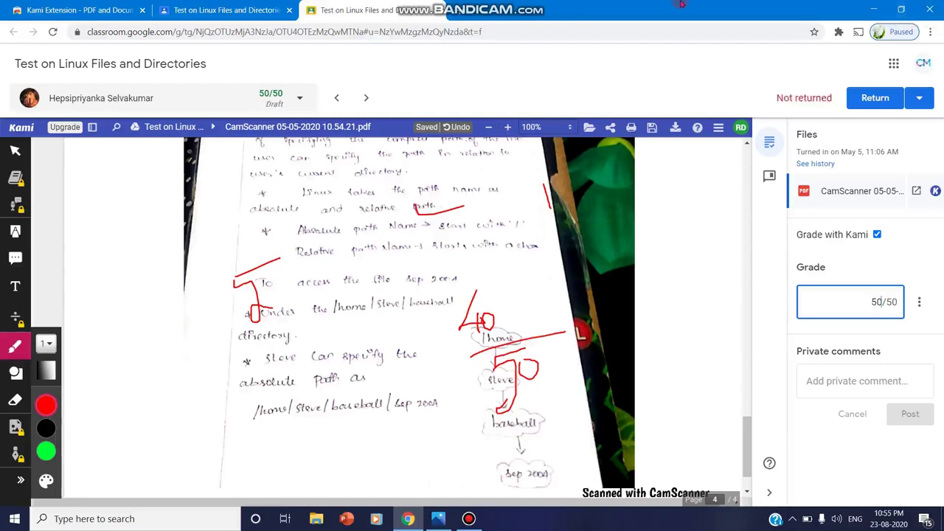
{"action": "left_click", "coordinate": [495, 95]}
{"action": "left_click", "coordinate": [876, 96]}
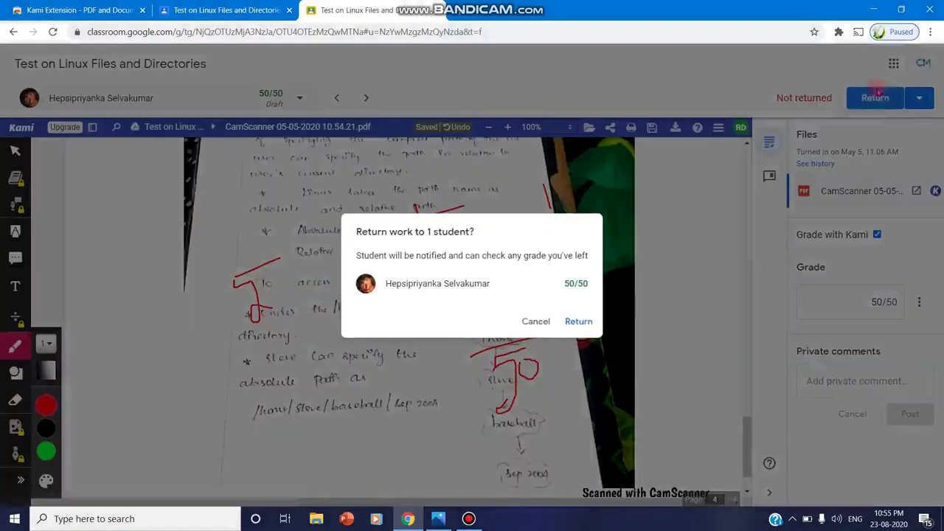
Confirm returning the 50/50-graded Linux test to the student.
{"action": "left_click", "coordinate": [568, 322]}
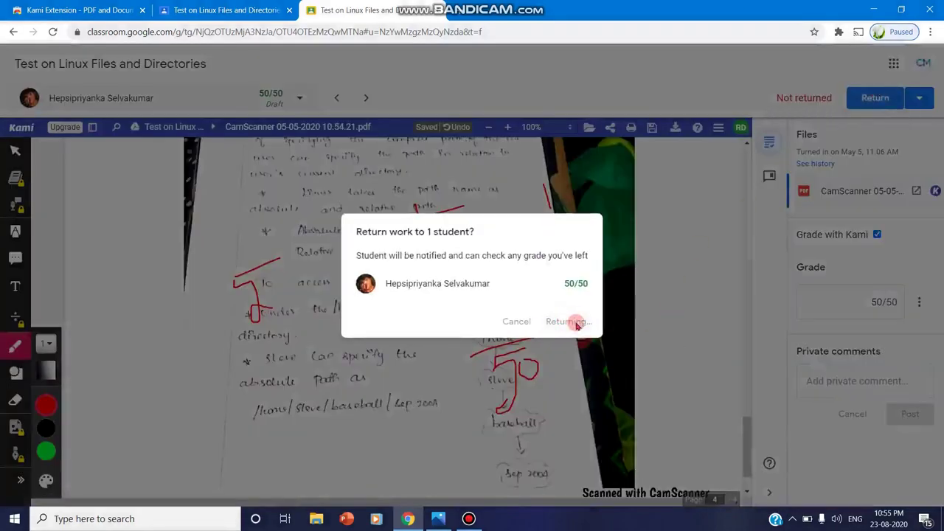